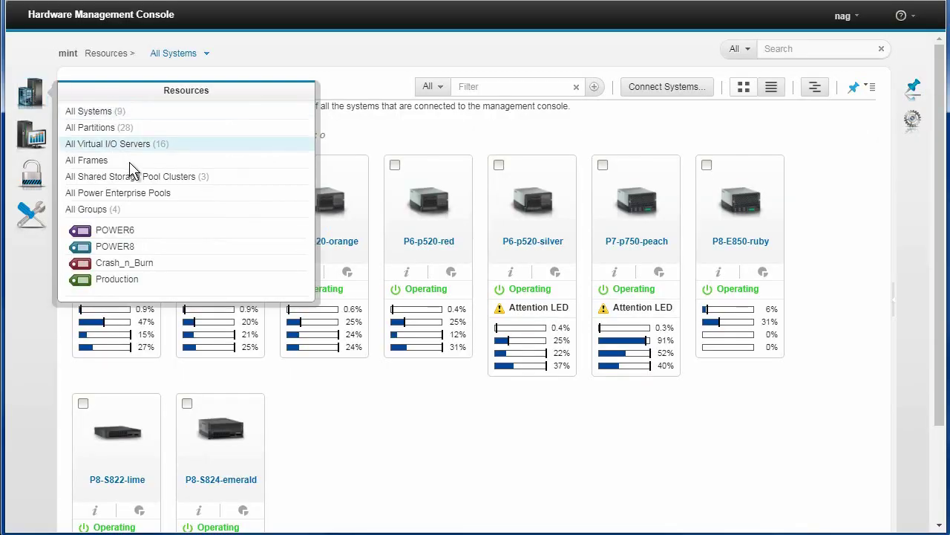
# Show the All Shared Storage Pool Clusters page, listing star, orbit and spiral
pyautogui.click(187, 183)
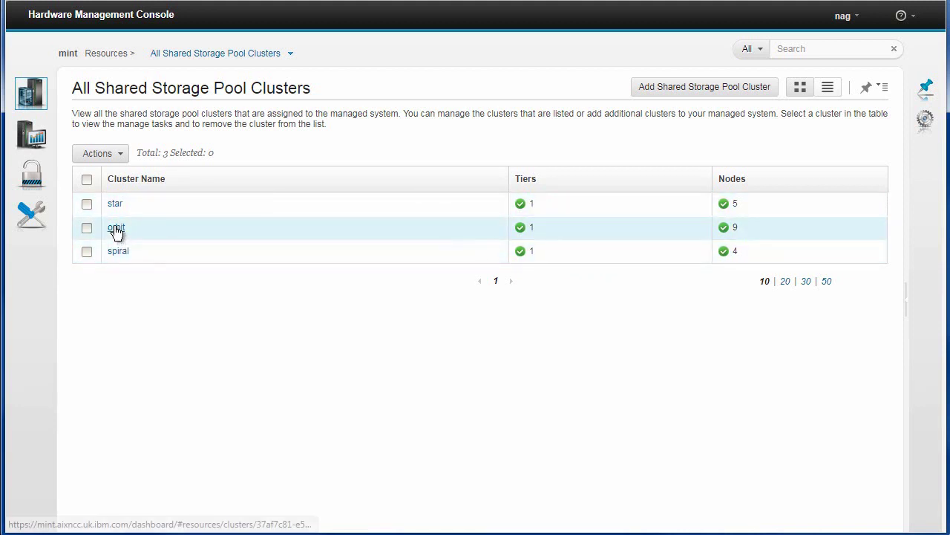
# Open the orbit cluster's details page to see its SYSTEM tier and nodes
pyautogui.click(116, 229)
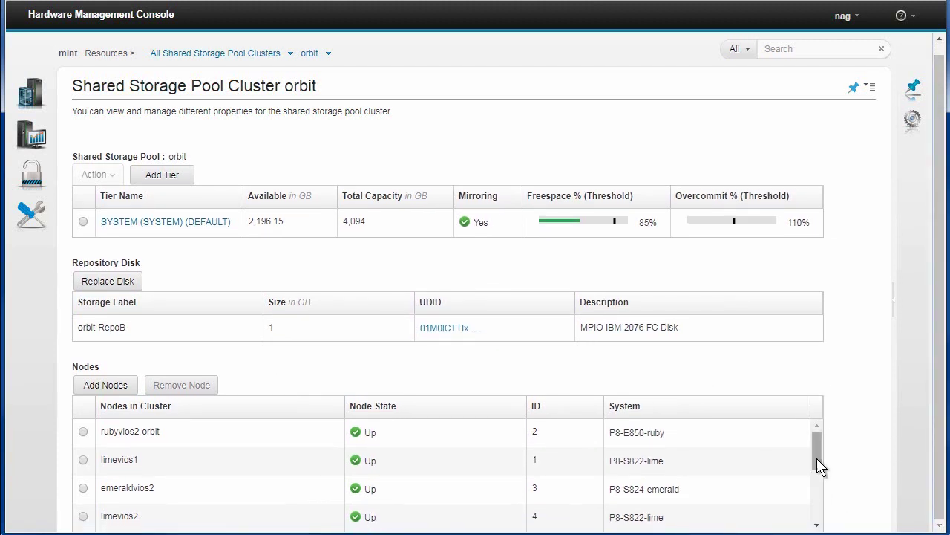
pyautogui.moveTo(816, 462)
pyautogui.mouseDown()
pyautogui.moveTo(817, 527)
pyautogui.moveTo(815, 451)
pyautogui.mouseUp()
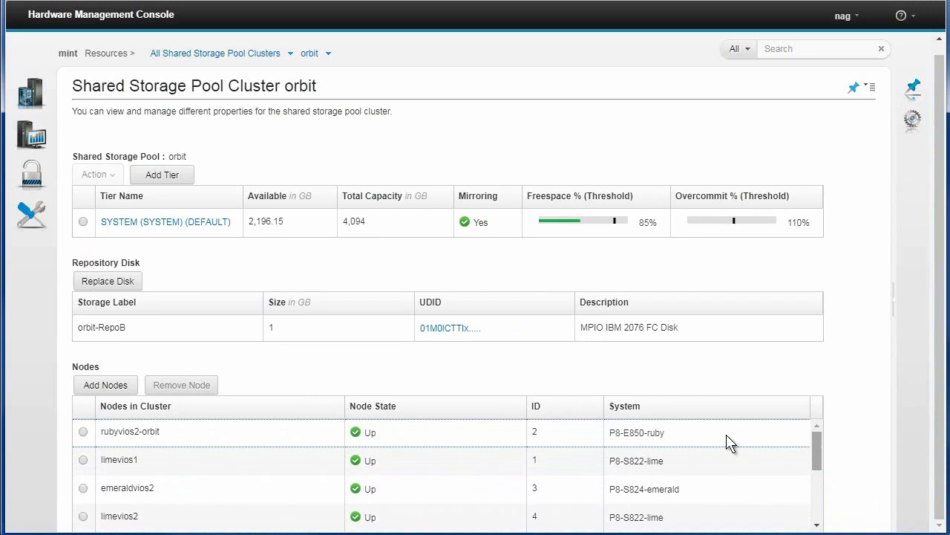
pyautogui.click(657, 438)
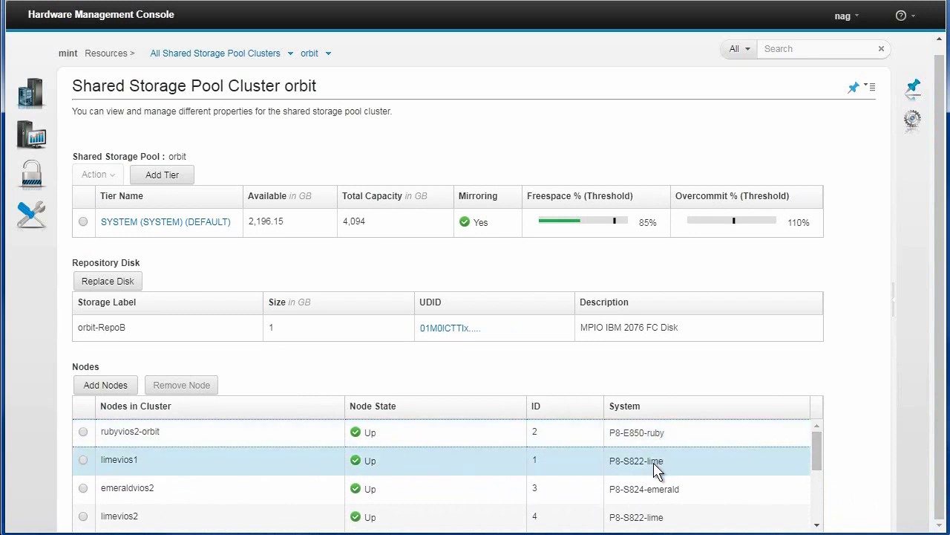
pyautogui.moveTo(821, 457); pyautogui.dragTo(819, 511)
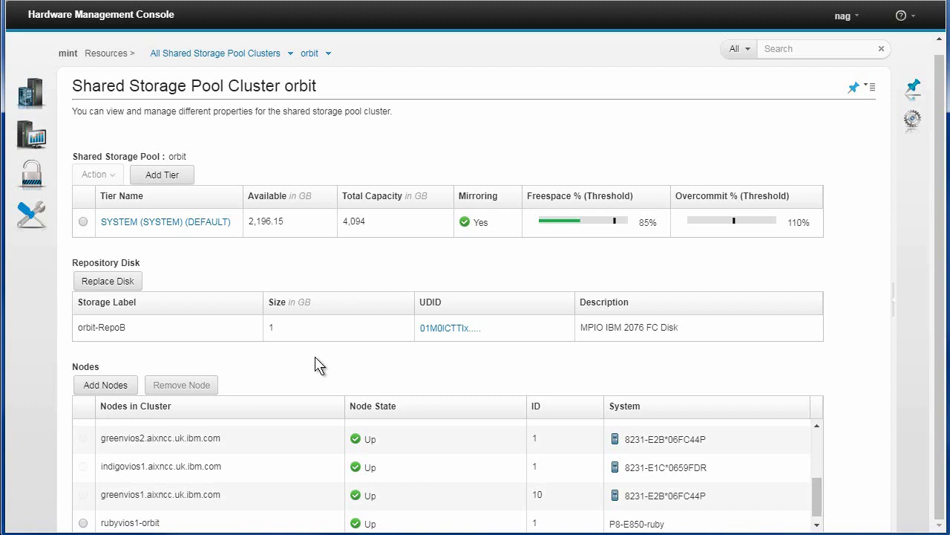
pyautogui.moveTo(819, 489); pyautogui.dragTo(797, 437)
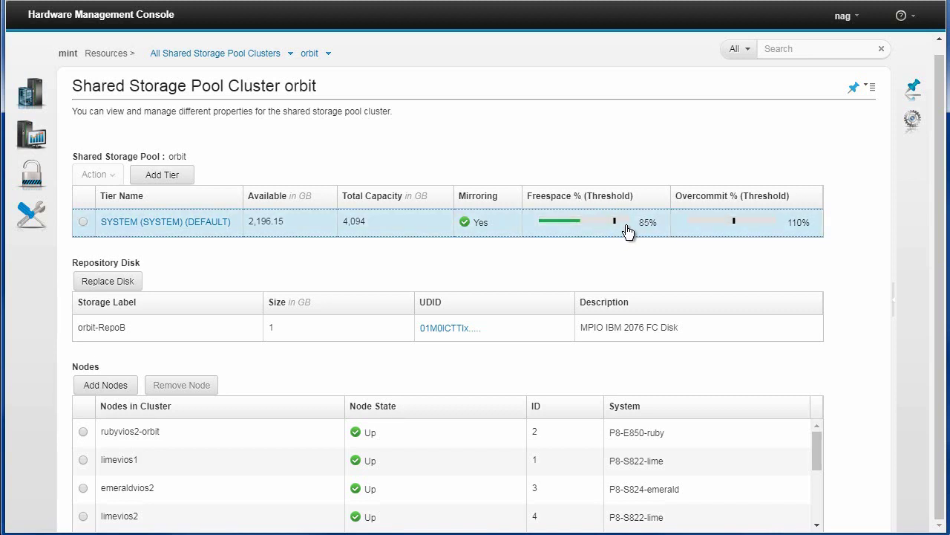
# Sort the orbit cluster's tiers by Freespace % and start a new tier with Add Tier
pyautogui.click(571, 196)
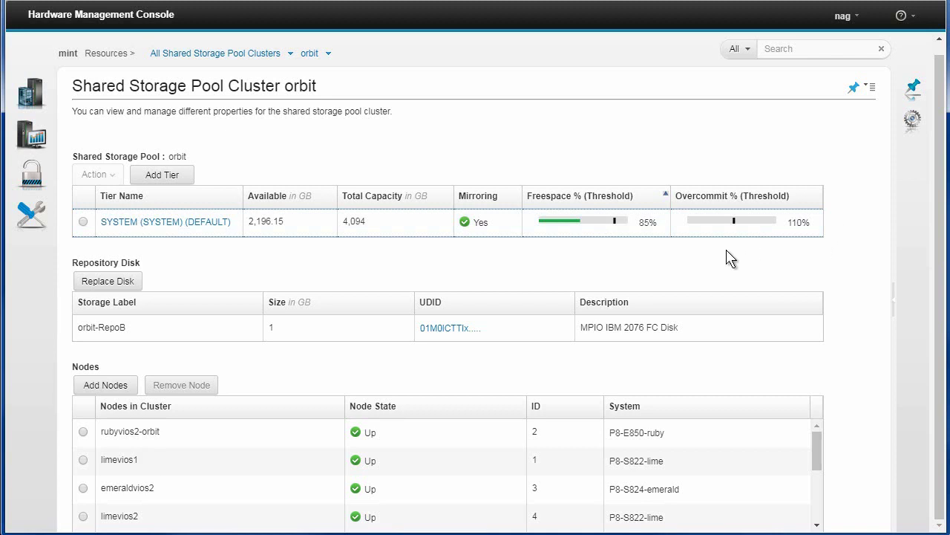
pyautogui.click(159, 175)
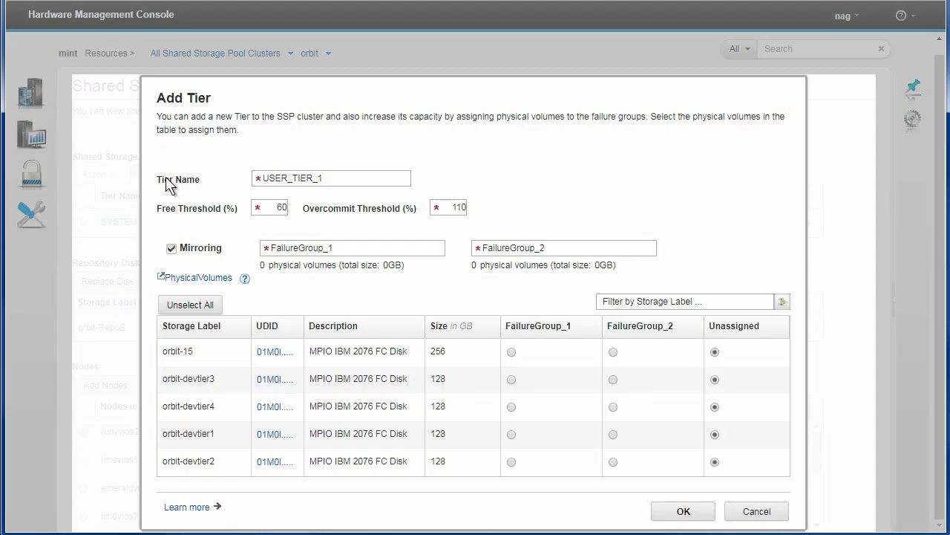
# Name the new tier DevTest with Free Threshold 85 and Overcommit Threshold 150
pyautogui.moveTo(350, 177); pyautogui.dragTo(265, 181)
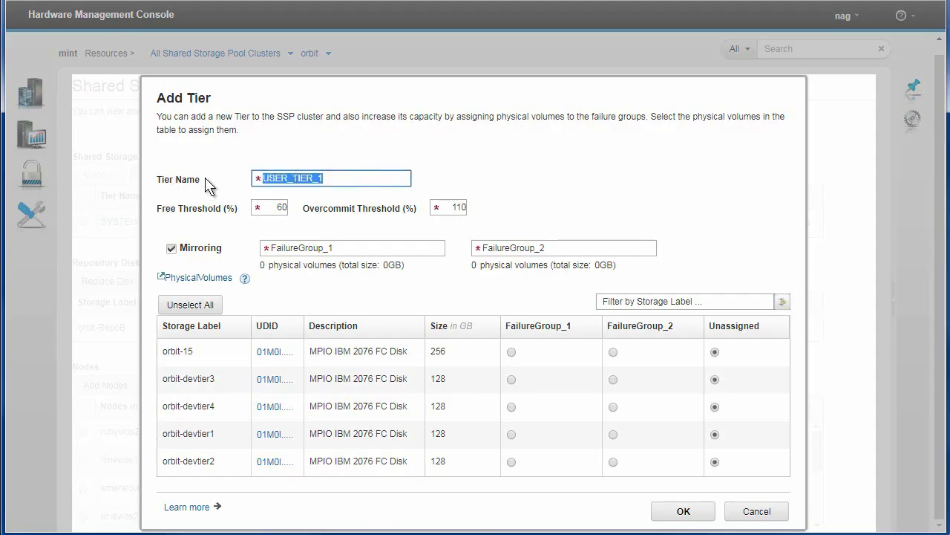
pyautogui.write('DevT')
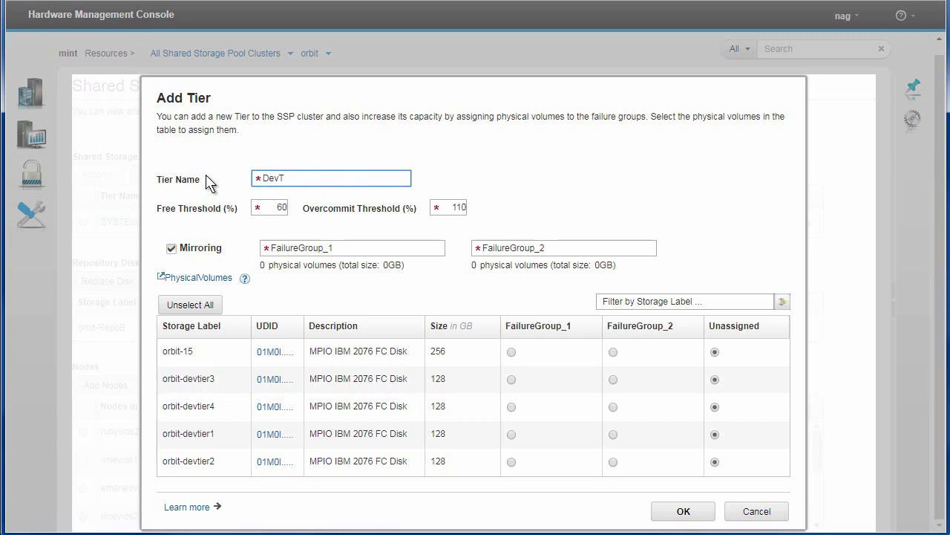
pyautogui.write('est')
pyautogui.doubleClick(273, 211)
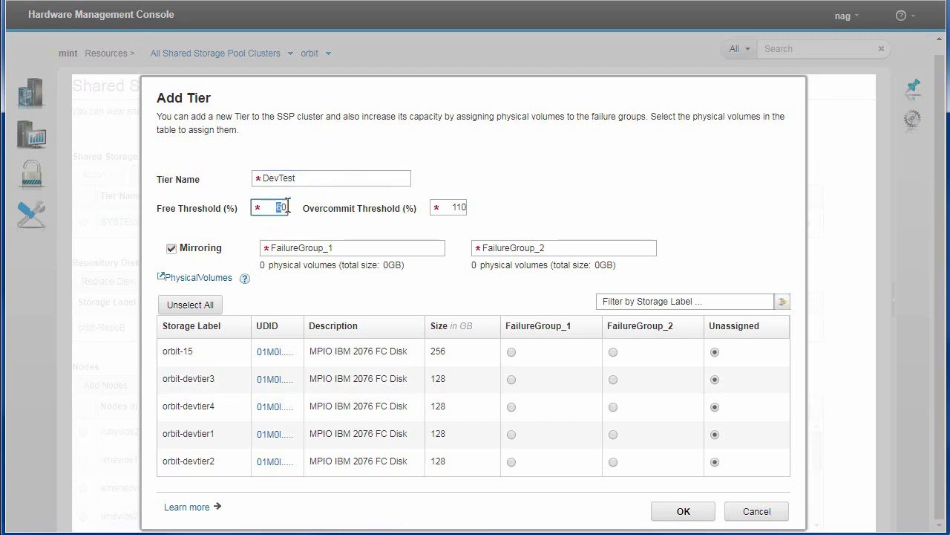
pyautogui.write('85')
pyautogui.doubleClick(453, 208)
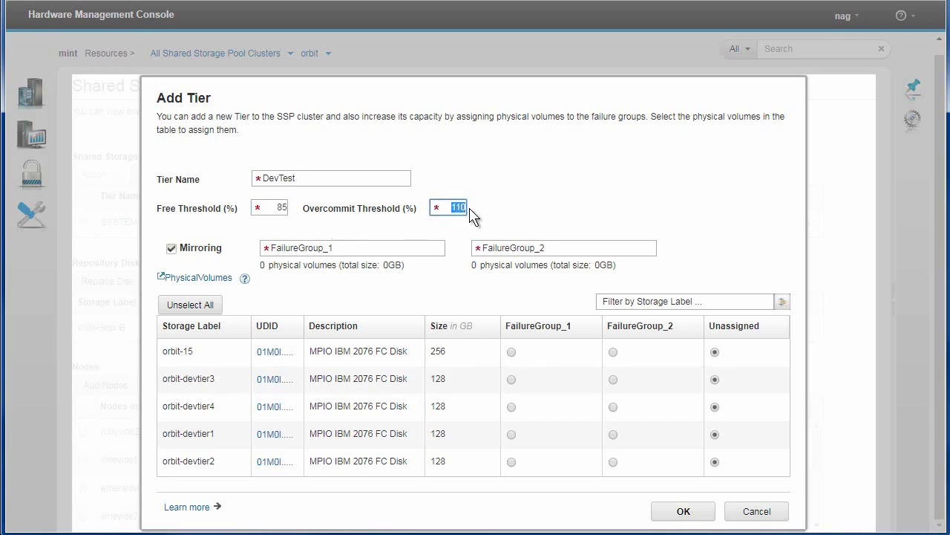
pyautogui.write('150')
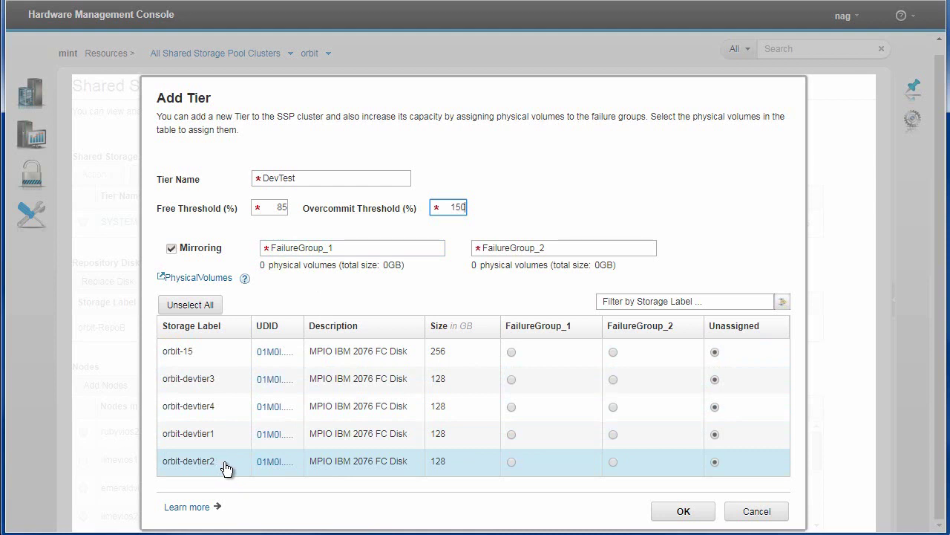
# Rename FailureGroup_1 to v7000_tan and FailureGroup_2 to v7000_dun
pyautogui.click(303, 253)
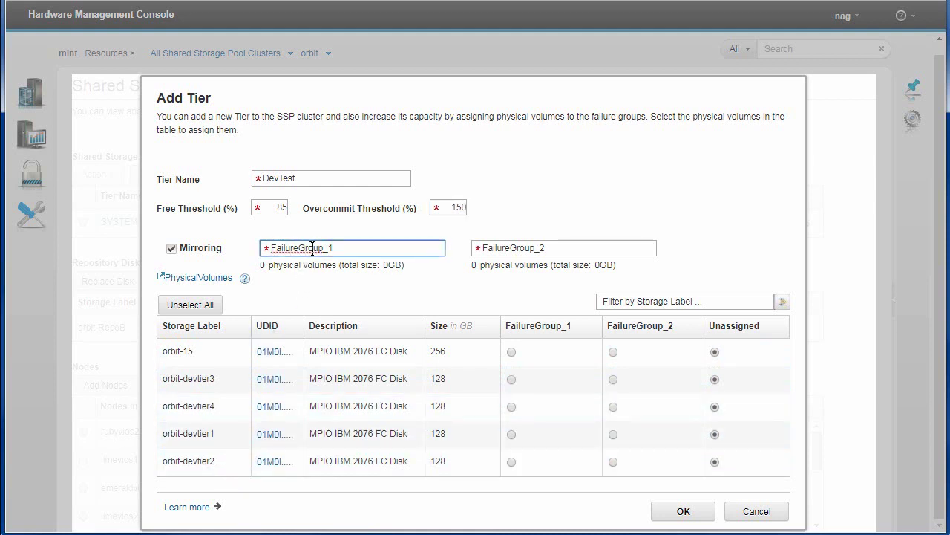
pyautogui.doubleClick(315, 248)
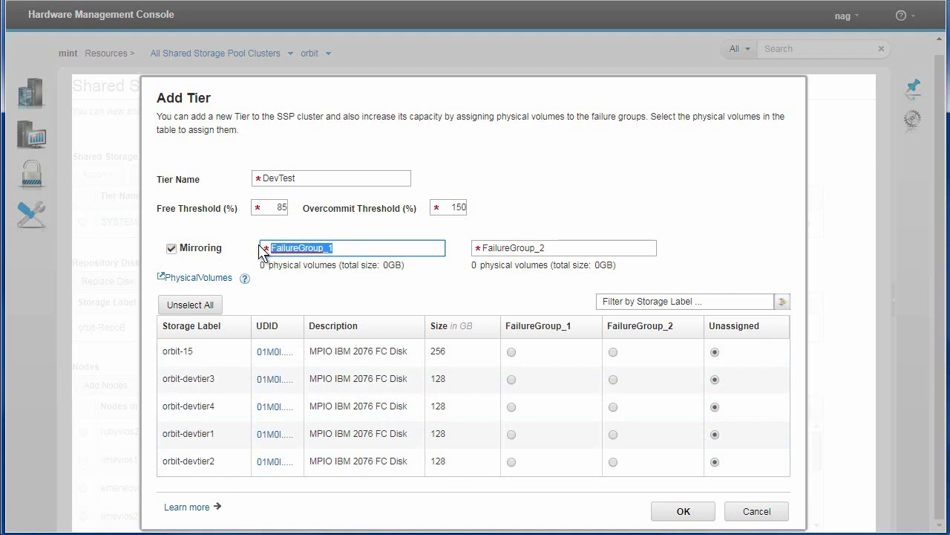
pyautogui.write('v700')
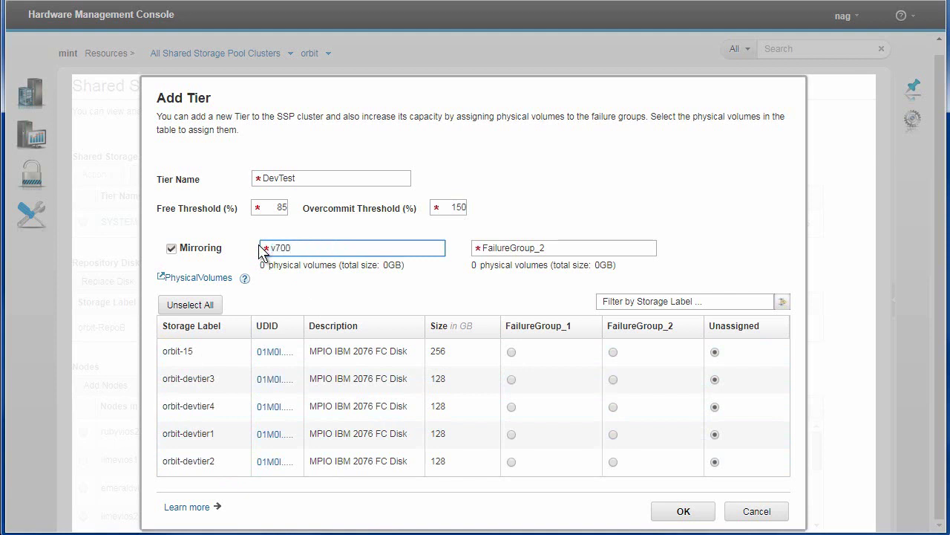
pyautogui.write('_tan')
pyautogui.click(282, 249)
pyautogui.write('0')
pyautogui.click(523, 249)
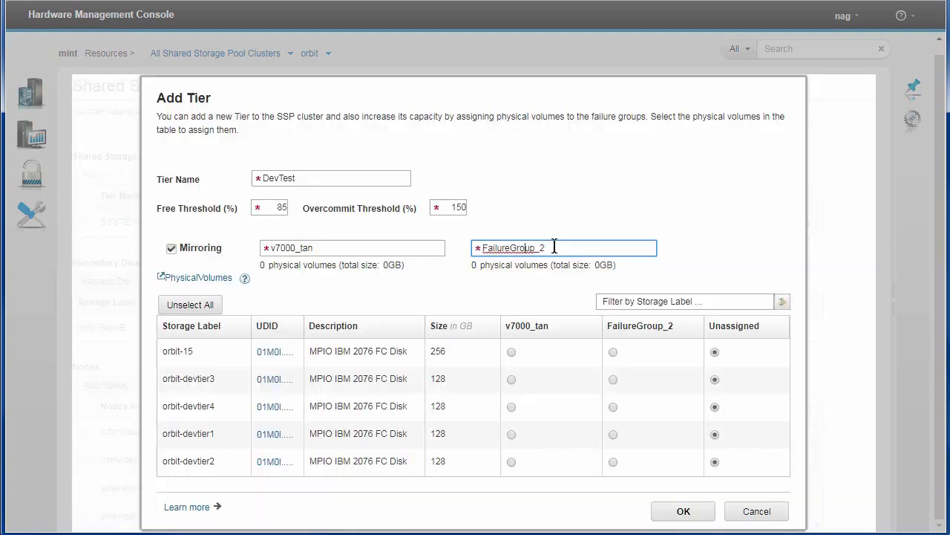
pyautogui.moveTo(555, 247); pyautogui.dragTo(467, 253)
pyautogui.write('v7000_dun')
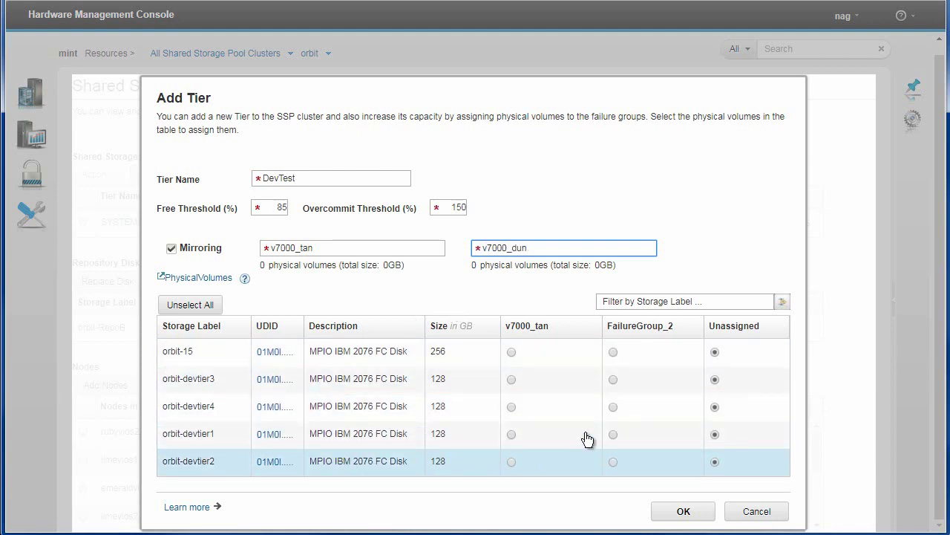
pyautogui.click(545, 214)
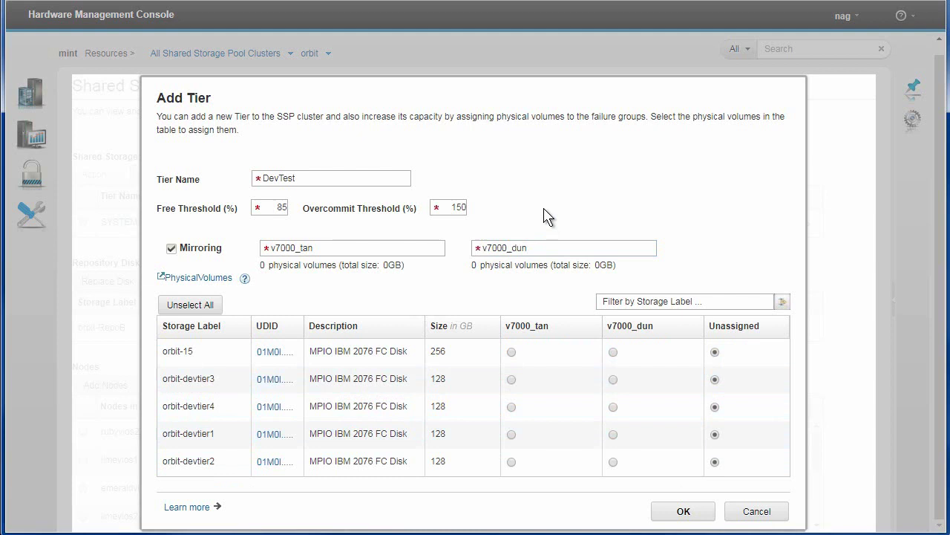
# Put orbit-devtier1–2 in v7000_tan, orbit-devtier3–4 in v7000_dun, and create the DevTest tier
pyautogui.click(512, 462)
pyautogui.click(512, 435)
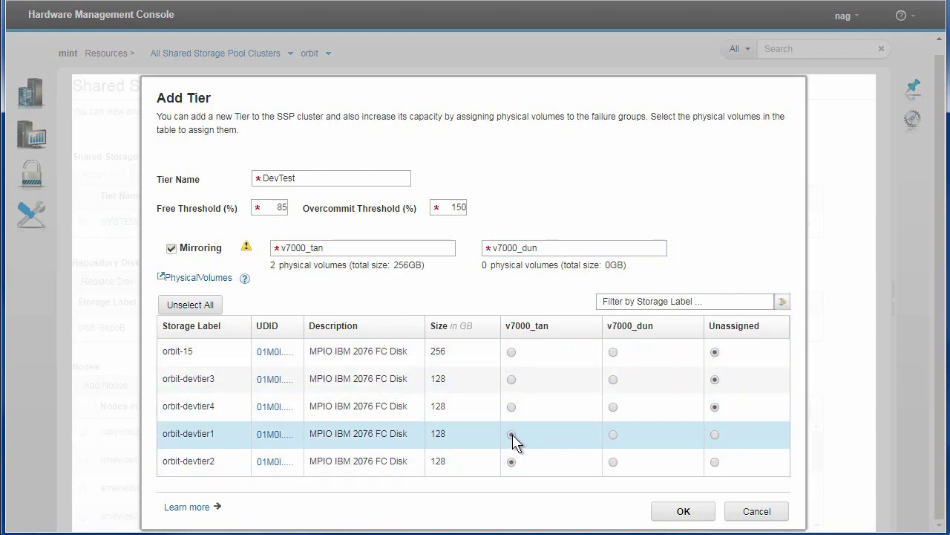
pyautogui.click(614, 407)
pyautogui.click(613, 380)
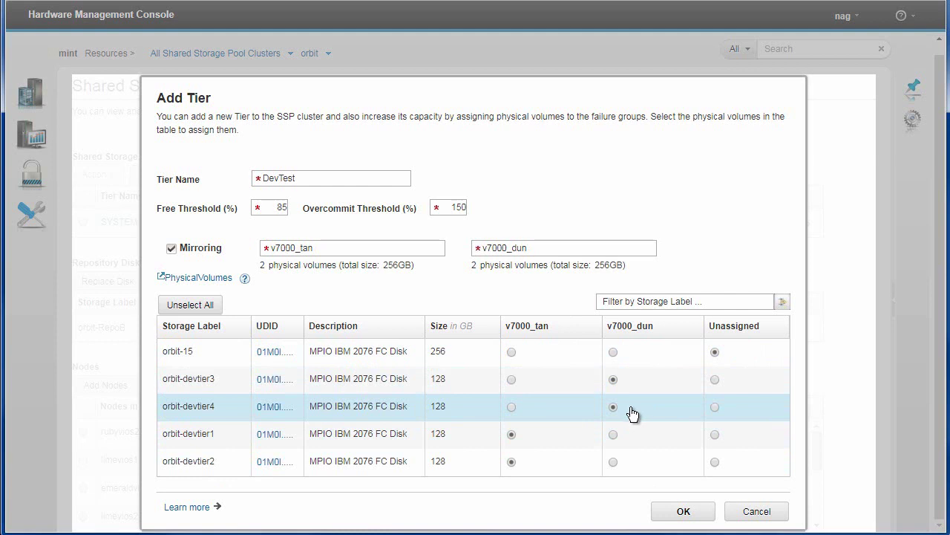
pyautogui.click(683, 510)
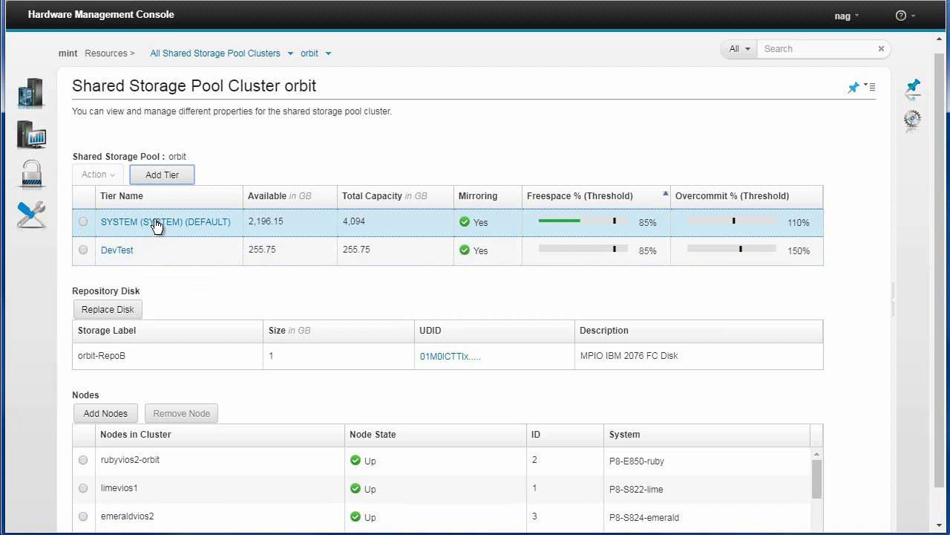
# Open the SYSTEM (SYSTEM) (DEFAULT) tier's details page from the orbit cluster
pyautogui.click(152, 223)
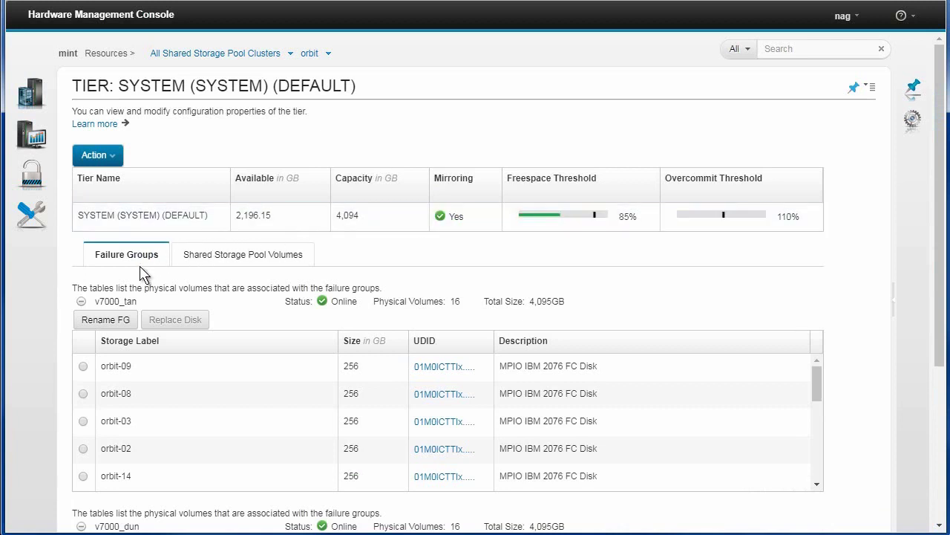
# Review the v7000_tan and v7000_dun disk tables, sorting v7000_dun's disks by Storage Label ascending
pyautogui.moveTo(823, 397); pyautogui.dragTo(832, 490)
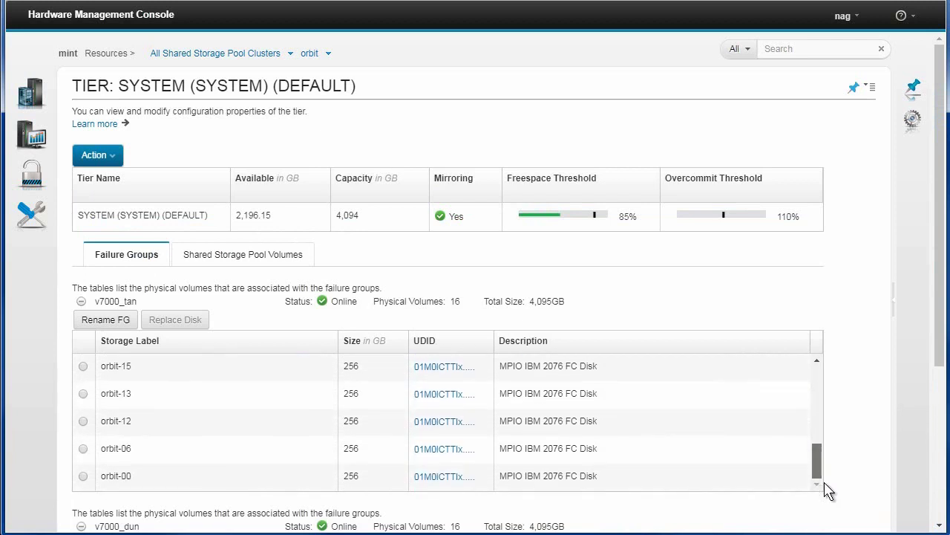
pyautogui.moveTo(943, 345); pyautogui.dragTo(940, 499)
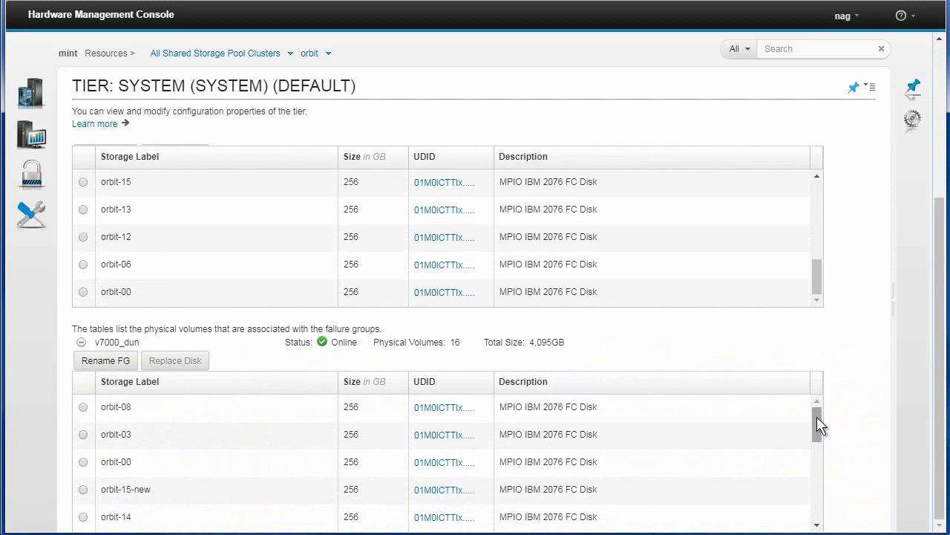
pyautogui.moveTo(817, 416)
pyautogui.mouseDown()
pyautogui.moveTo(817, 448)
pyautogui.moveTo(820, 413)
pyautogui.mouseUp()
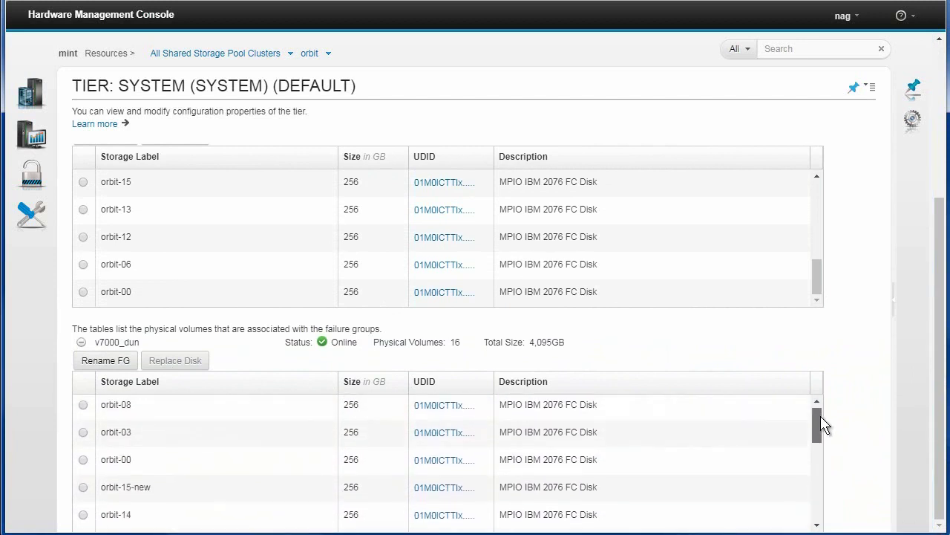
pyautogui.click(315, 383)
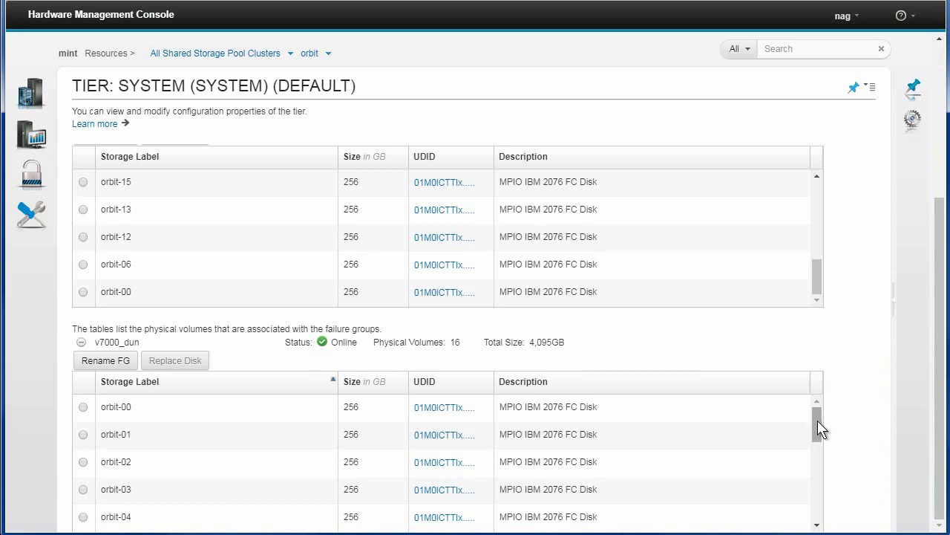
pyautogui.moveTo(817, 421); pyautogui.dragTo(812, 519)
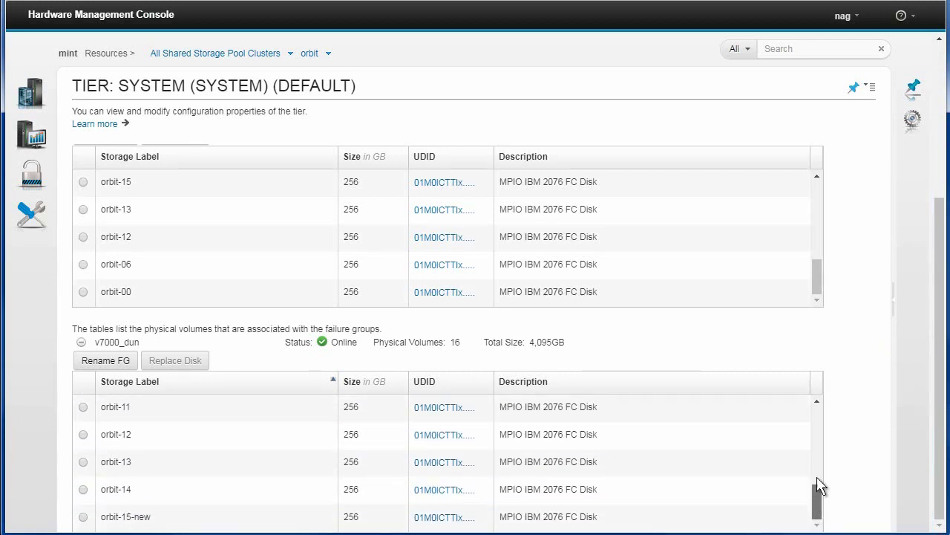
pyautogui.moveTo(817, 483); pyautogui.dragTo(817, 399)
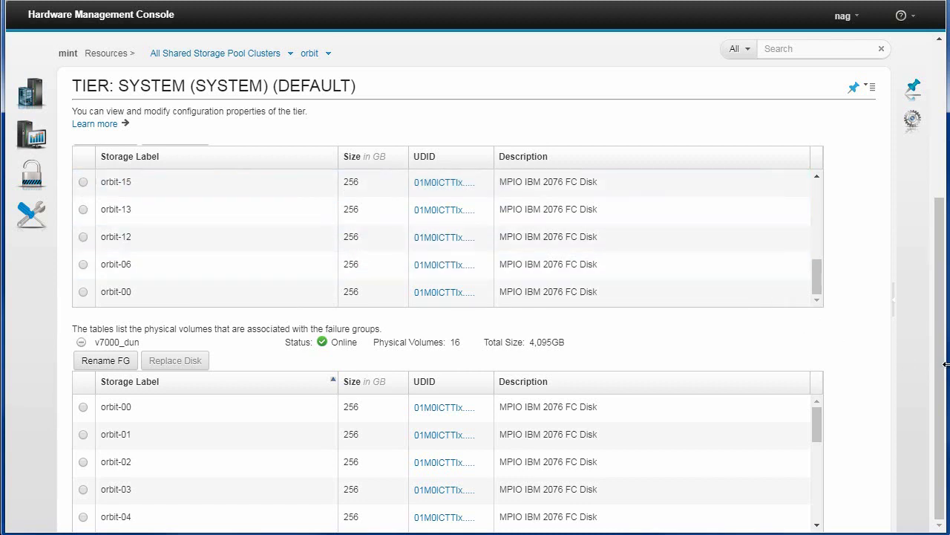
pyautogui.moveTo(940, 372); pyautogui.dragTo(933, 170)
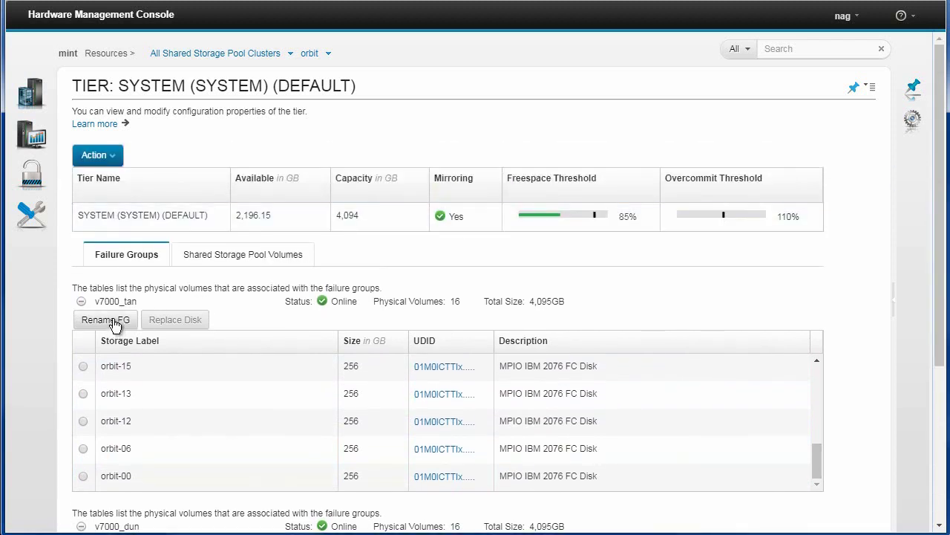
pyautogui.click(114, 159)
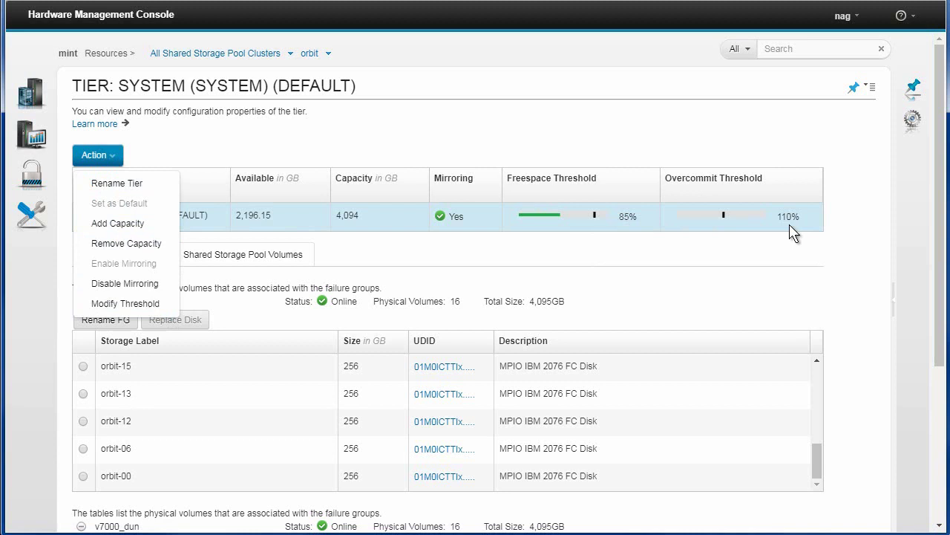
pyautogui.click(405, 273)
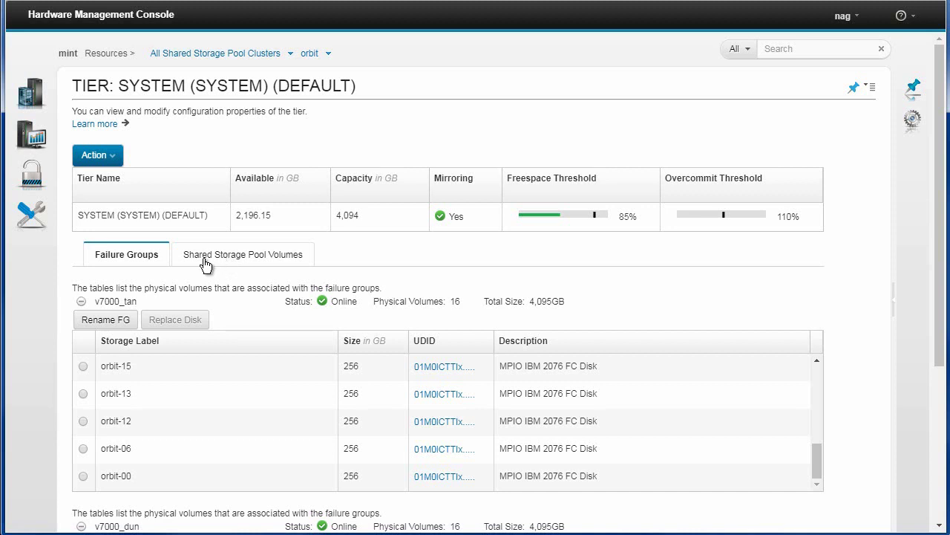
# List the SYSTEM tier's pool volumes sorted by Device Name, with Show Assignment turned on
pyautogui.click(238, 256)
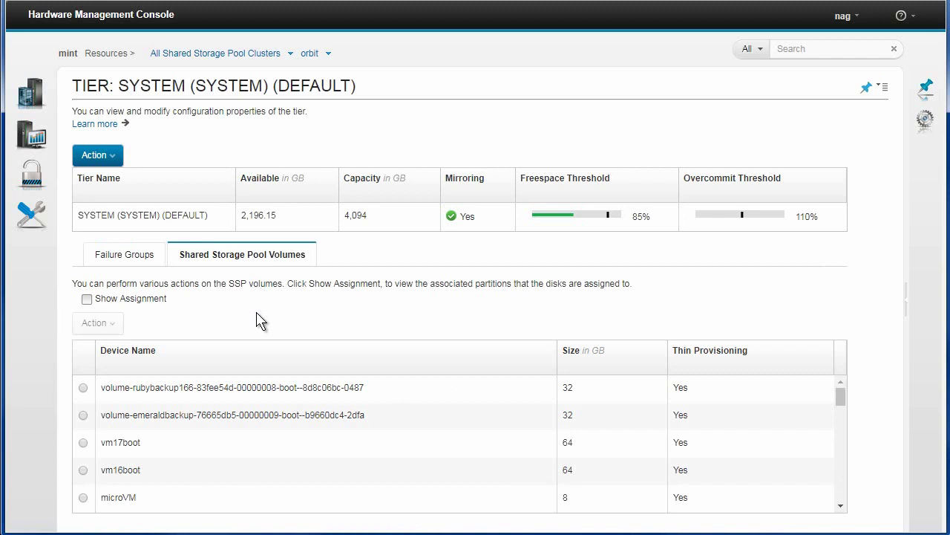
pyautogui.click(533, 361)
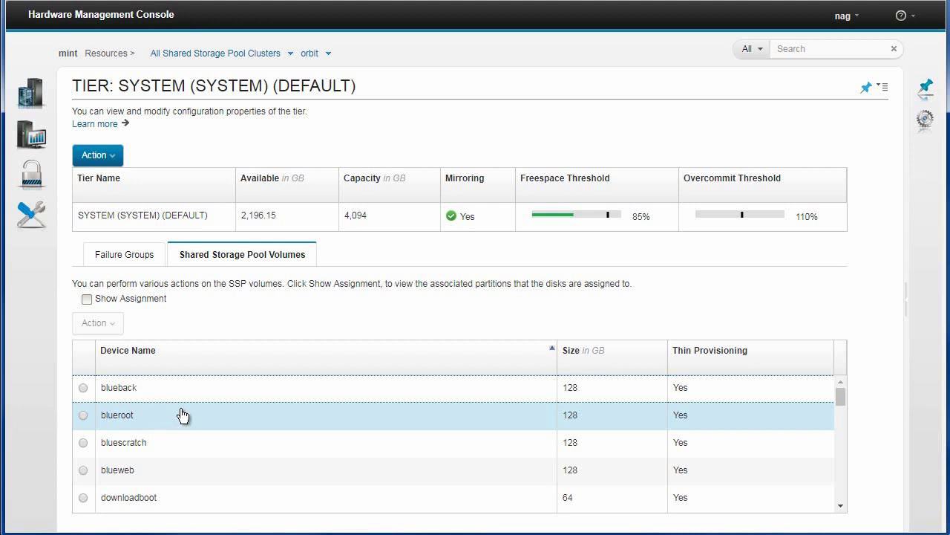
pyautogui.click(87, 299)
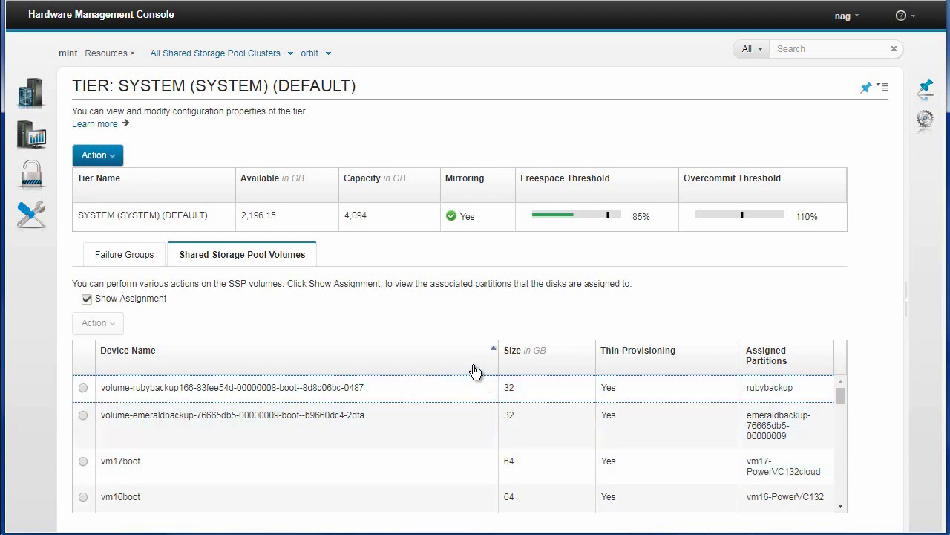
# Sort the volumes ascending by Device Name so blueback and the other w3-blue volumes come first
pyautogui.click(470, 358)
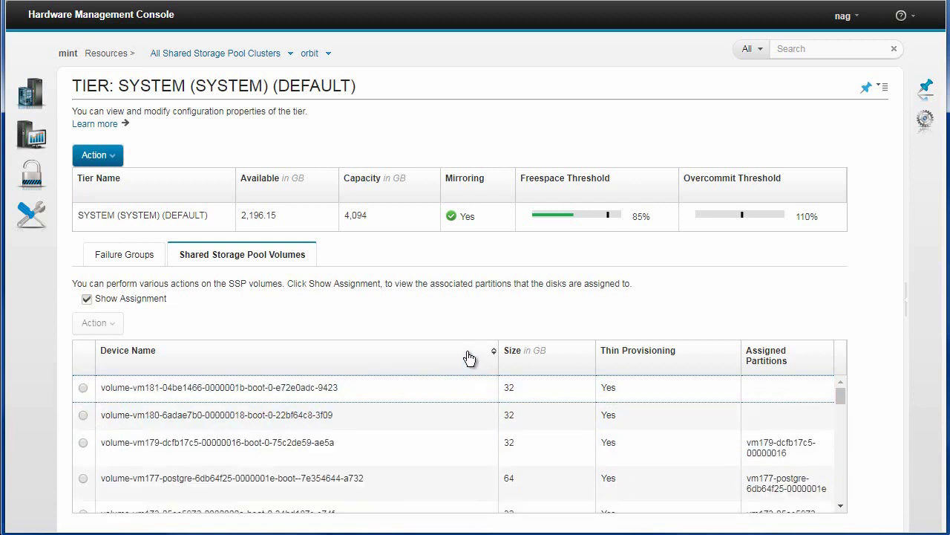
pyautogui.click(467, 362)
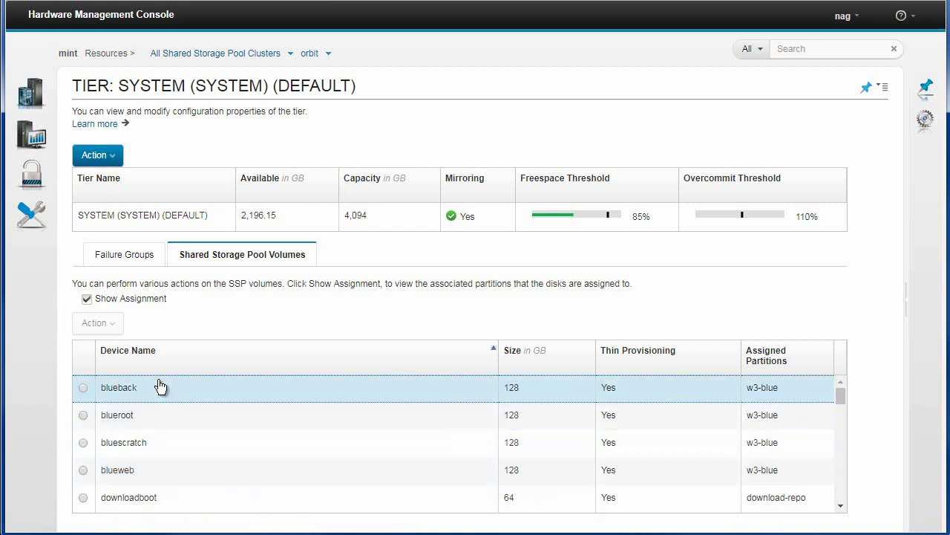
# Migrate the blueback volume from the SYSTEM tier to the mirrored DevTest tier
pyautogui.click(83, 387)
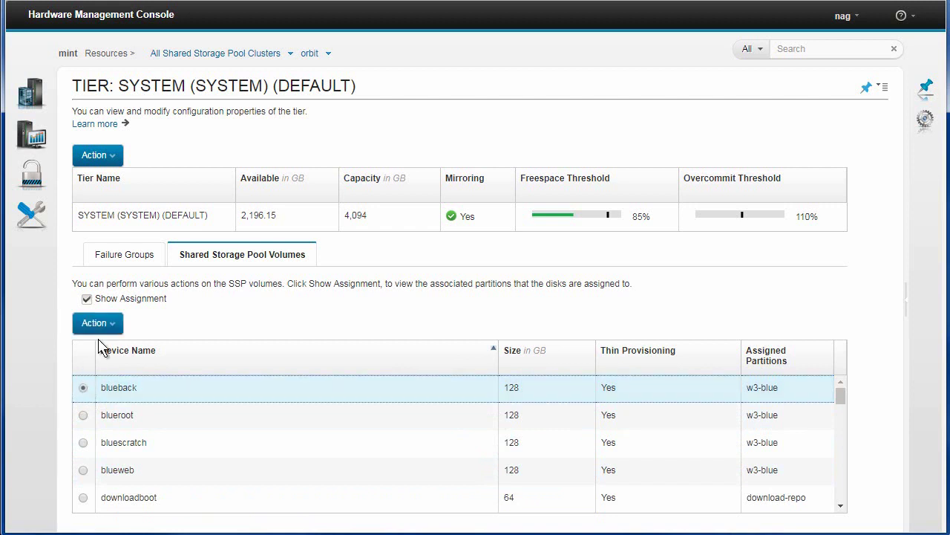
pyautogui.click(113, 324)
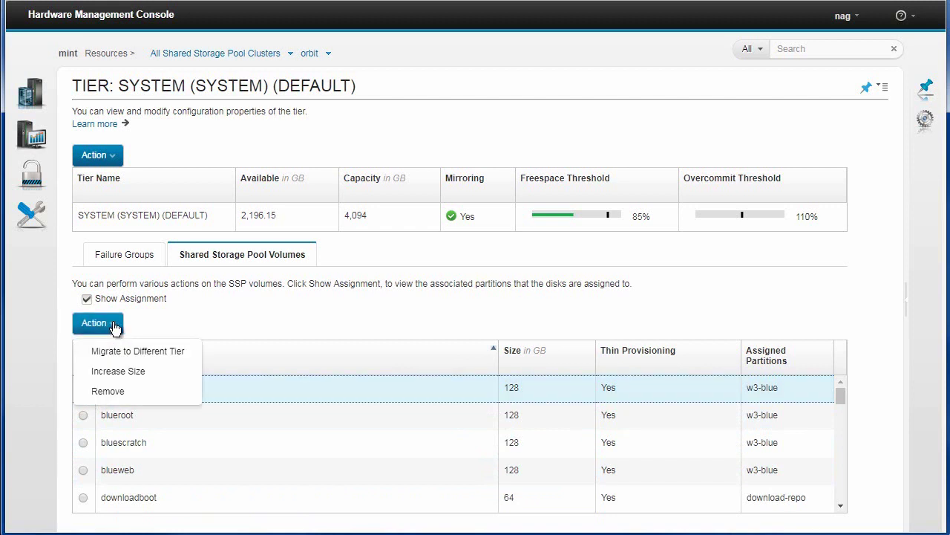
pyautogui.click(178, 356)
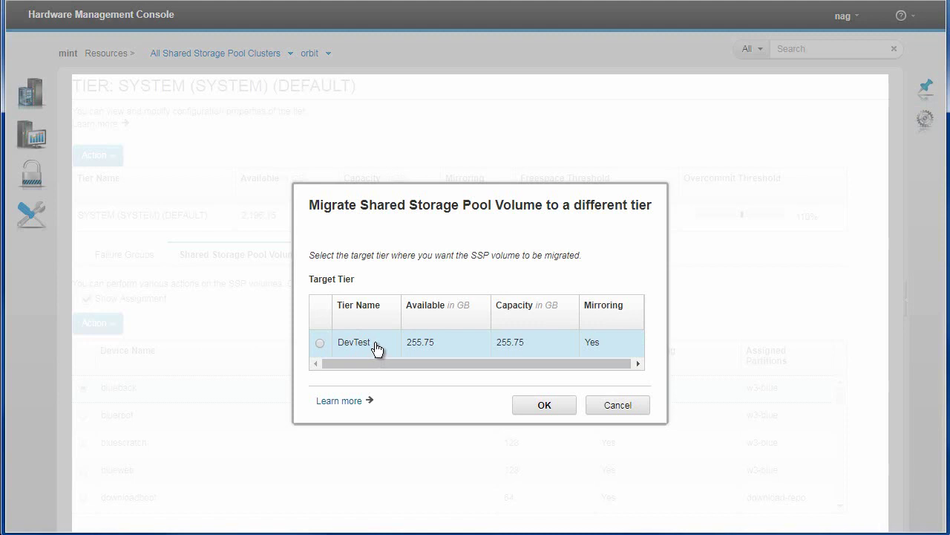
pyautogui.click(321, 344)
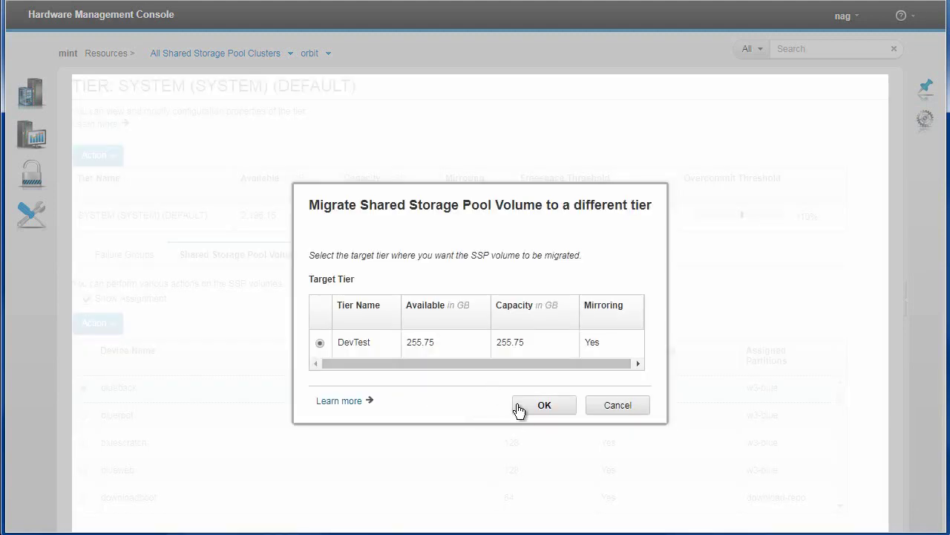
pyautogui.click(629, 406)
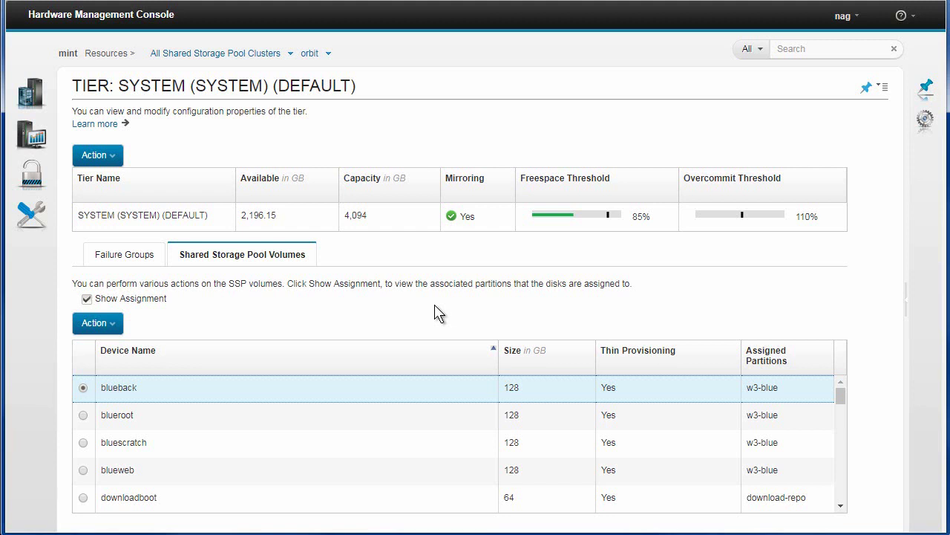
# Go to the All Systems overview listing the P6-p520 bronze, gold and orange systems
pyautogui.moveTo(32, 95)
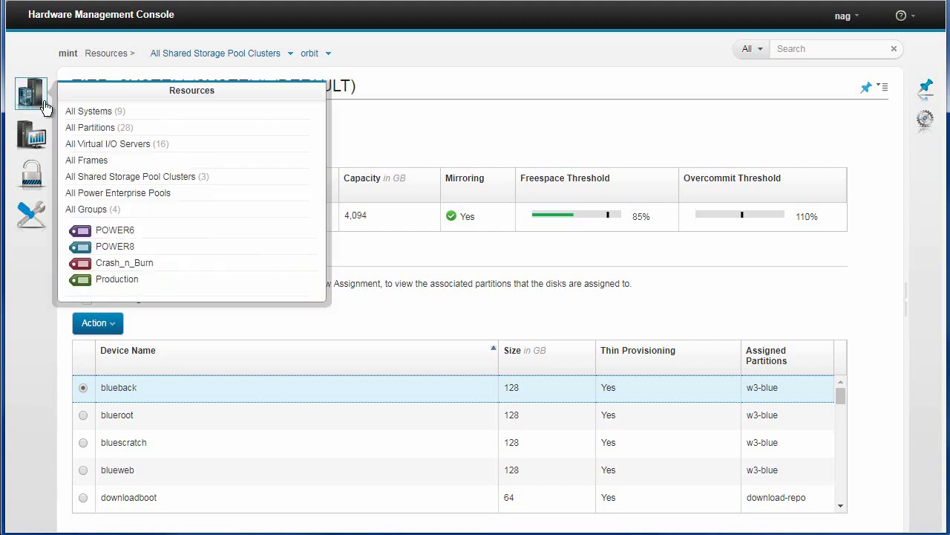
pyautogui.click(88, 116)
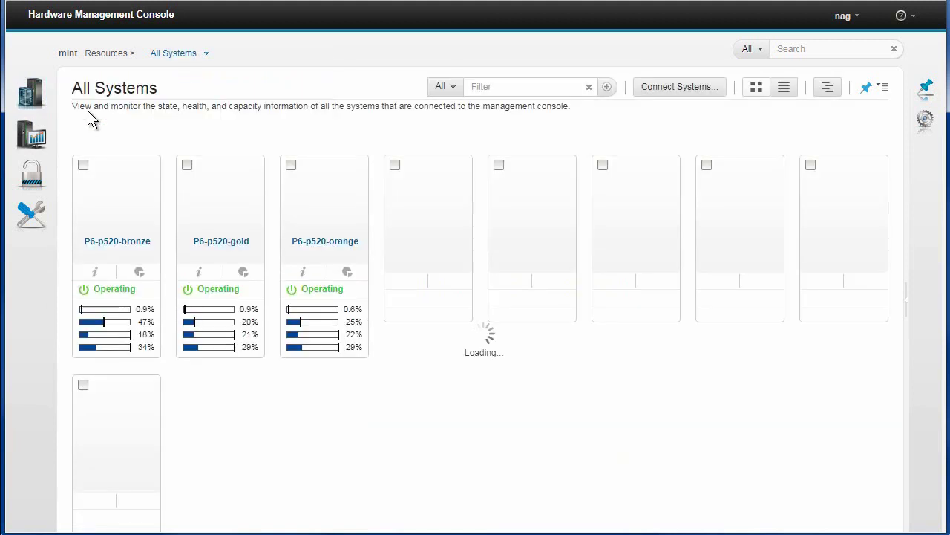